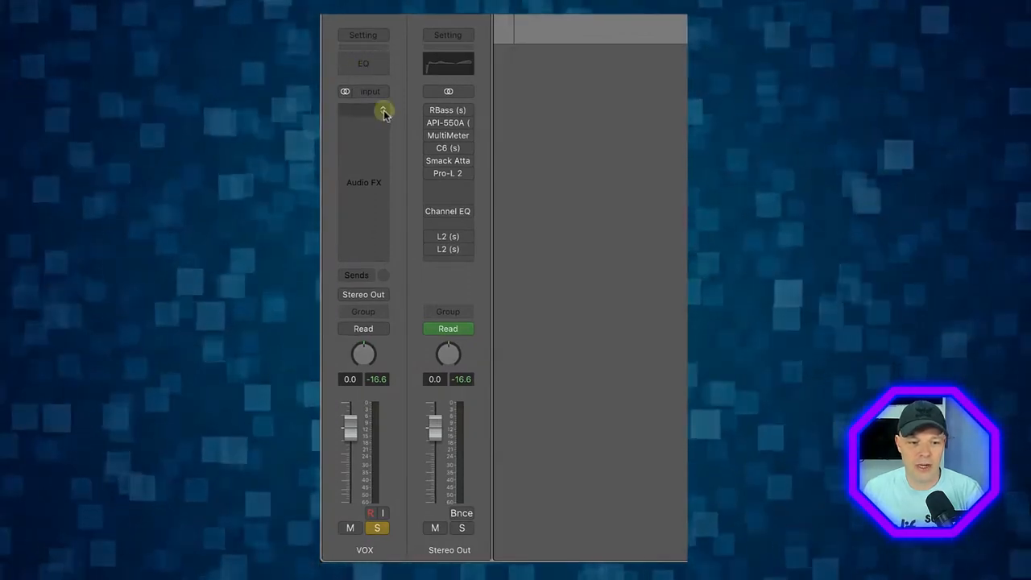
Insert a Channel EQ in the first audio effect slot of the VOX channel
{"action": "left_click", "coordinate": [383, 107]}
{"action": "mouse_move", "coordinate": [392, 277]}
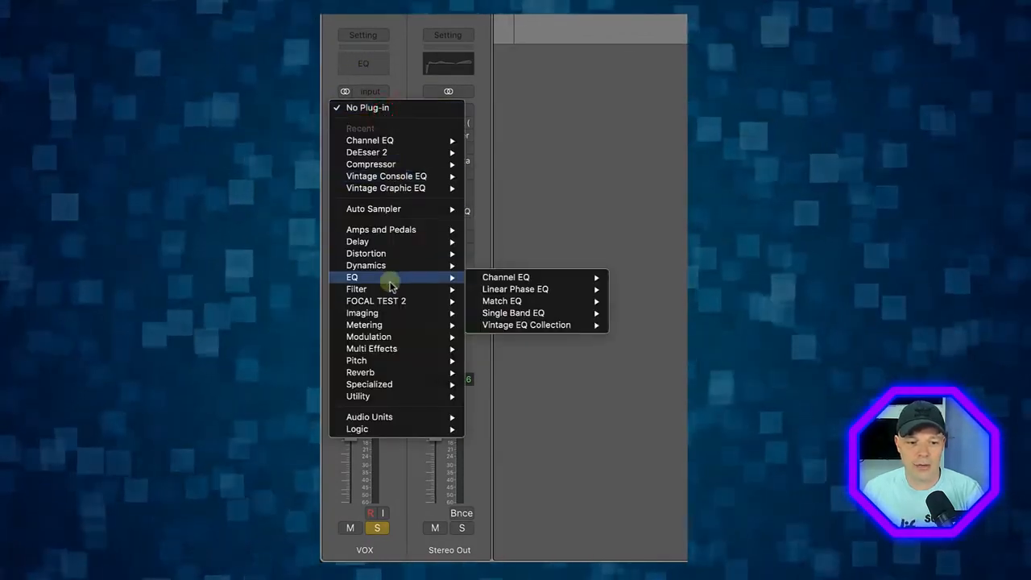
{"action": "mouse_move", "coordinate": [523, 277]}
{"action": "left_click", "coordinate": [659, 279]}
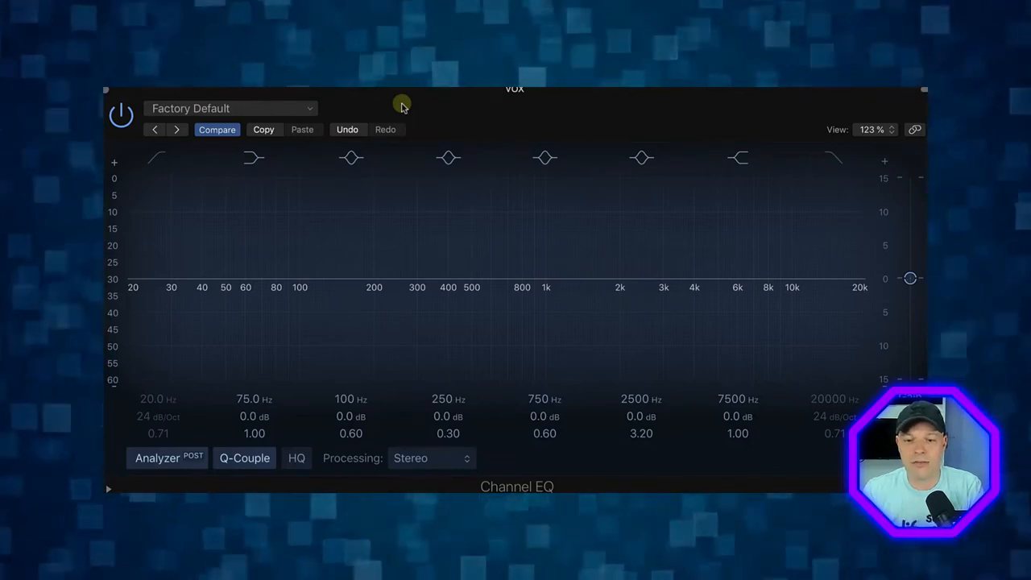
Shape the 750 Hz band of the Channel EQ into a narrow cut at 2100 Hz, -3.7 dB, Q 5.00
{"action": "left_click_drag", "start_coordinate": [516, 286], "coordinate": [623, 231]}
{"action": "mouse_move", "coordinate": [545, 434]}
{"action": "left_mouse_down"}
{"action": "mouse_move", "coordinate": [546, 444]}
{"action": "mouse_move", "coordinate": [538, 421]}
{"action": "left_mouse_up"}
{"action": "left_click", "coordinate": [538, 415], "text": "alt"}
Sweep the 250 Hz band with a narrow boost and turn it into a cut at 705 Hz, -3.1 dB, Q 3.10
{"action": "left_click", "coordinate": [448, 431]}
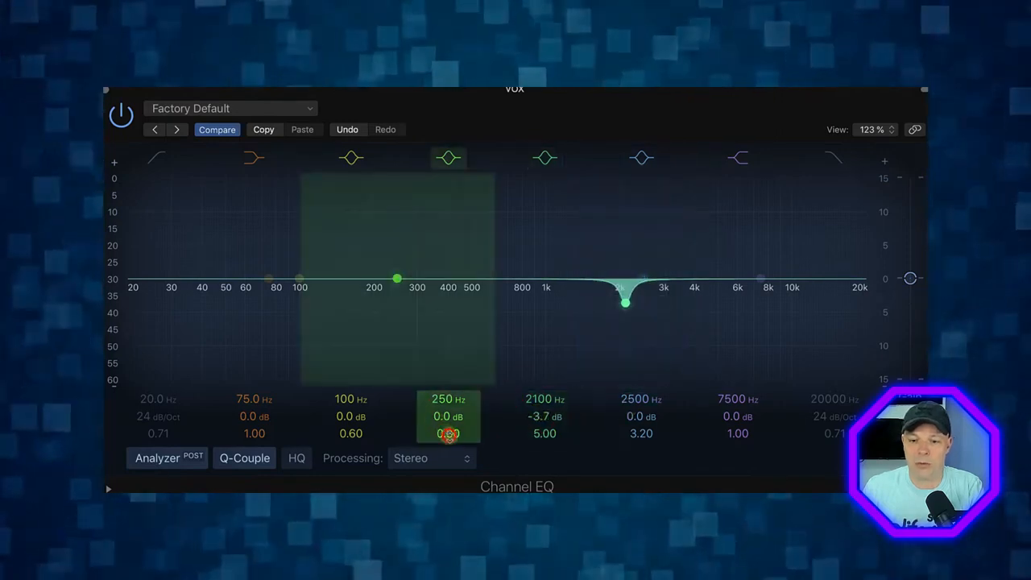
{"action": "mouse_move", "coordinate": [440, 418]}
{"action": "left_mouse_down"}
{"action": "mouse_move", "coordinate": [451, 432]}
{"action": "mouse_move", "coordinate": [442, 401]}
{"action": "mouse_move", "coordinate": [440, 418]}
{"action": "left_mouse_up"}
{"action": "left_click_drag", "start_coordinate": [454, 439], "coordinate": [454, 424]}
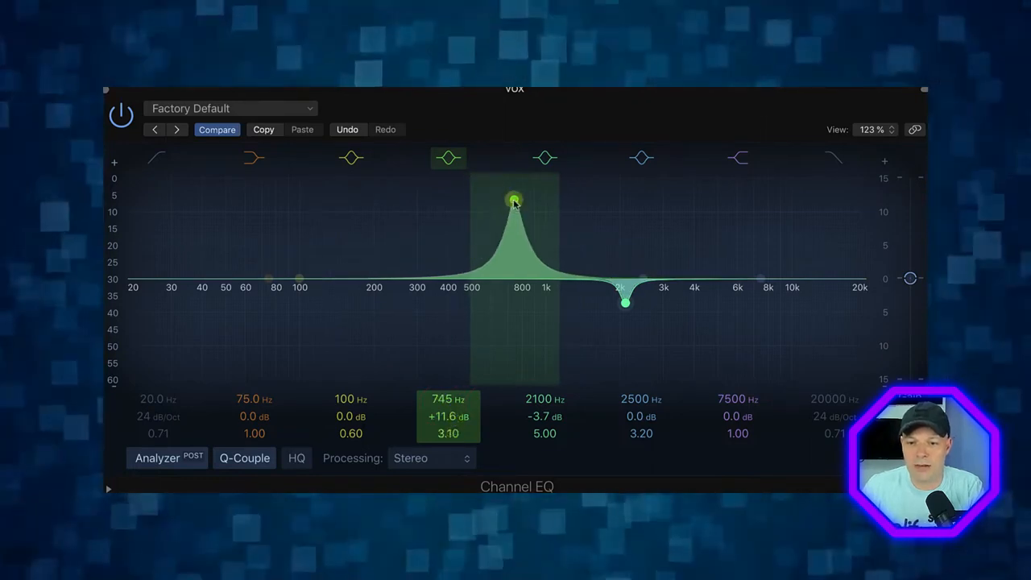
{"action": "left_click_drag", "start_coordinate": [514, 200], "coordinate": [508, 199]}
{"action": "left_click_drag", "start_coordinate": [447, 415], "coordinate": [446, 421]}
{"action": "left_click", "coordinate": [344, 398]}
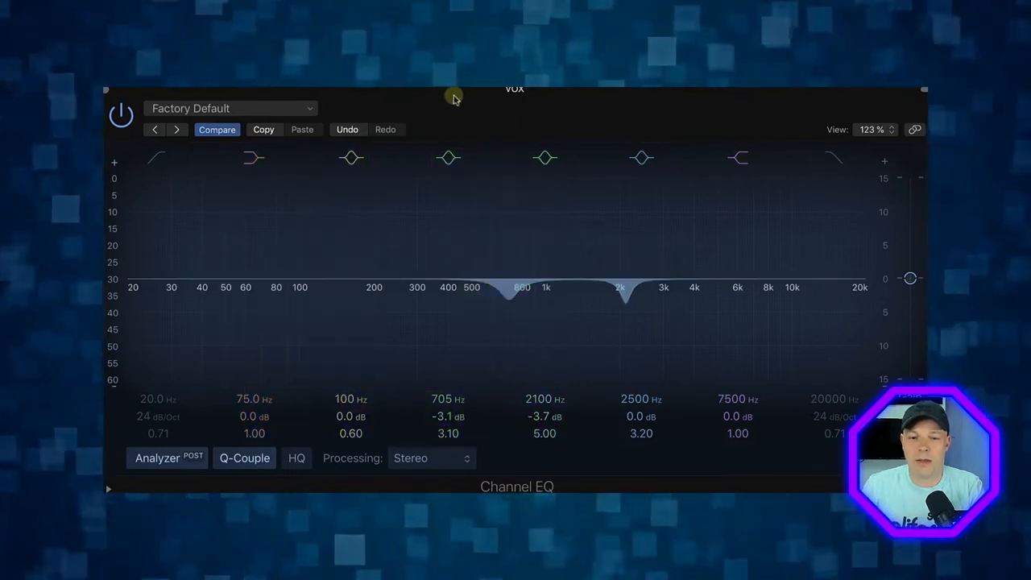
Enable the low-cut filter with a 36 dB/Oct slope, its cutoff just above 100 Hz, and audition the vocal
{"action": "left_click", "coordinate": [156, 161]}
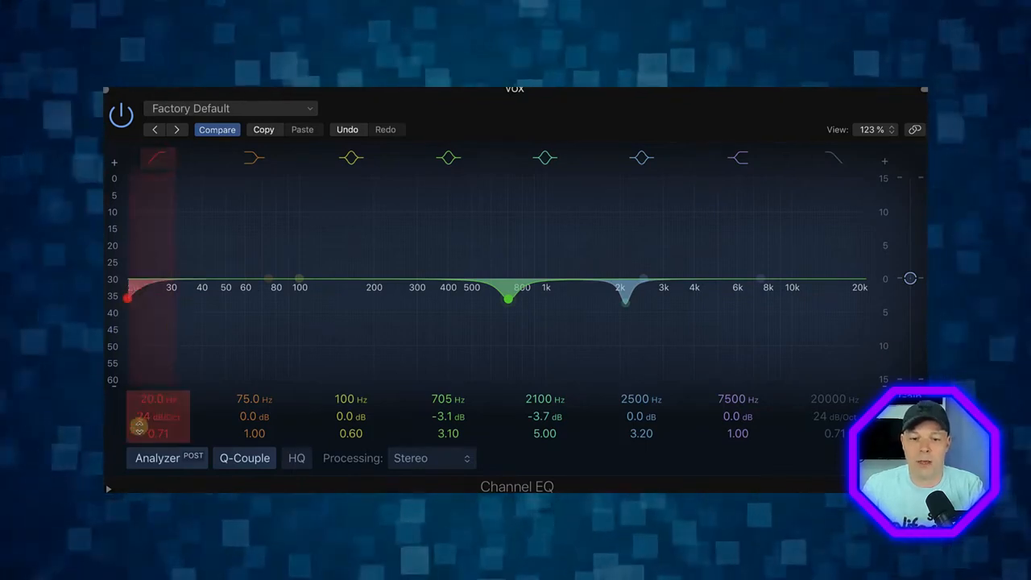
{"action": "mouse_move", "coordinate": [146, 417]}
{"action": "left_mouse_down"}
{"action": "mouse_move", "coordinate": [149, 363]}
{"action": "mouse_move", "coordinate": [147, 397]}
{"action": "left_mouse_up"}
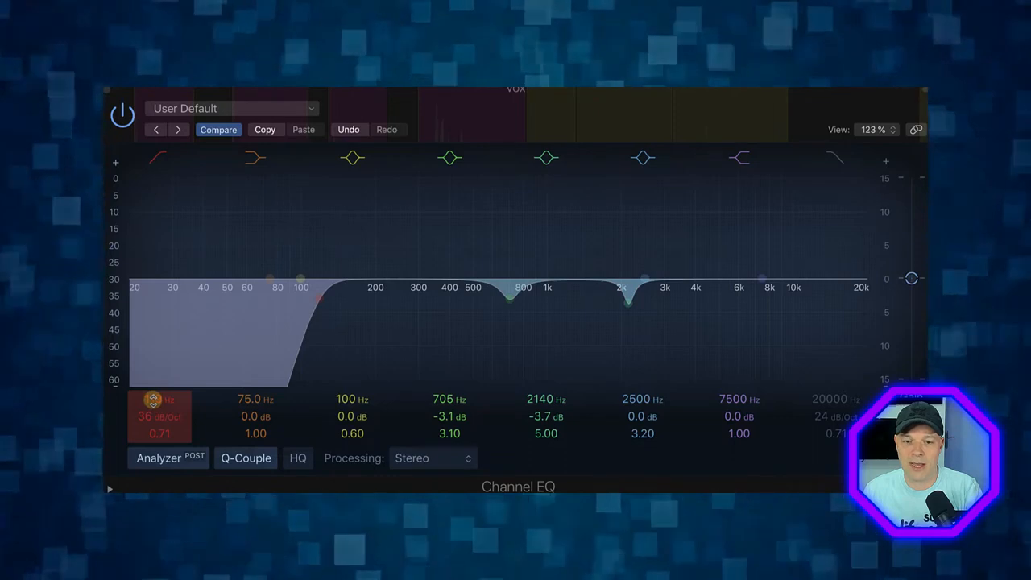
{"action": "key", "text": "space"}
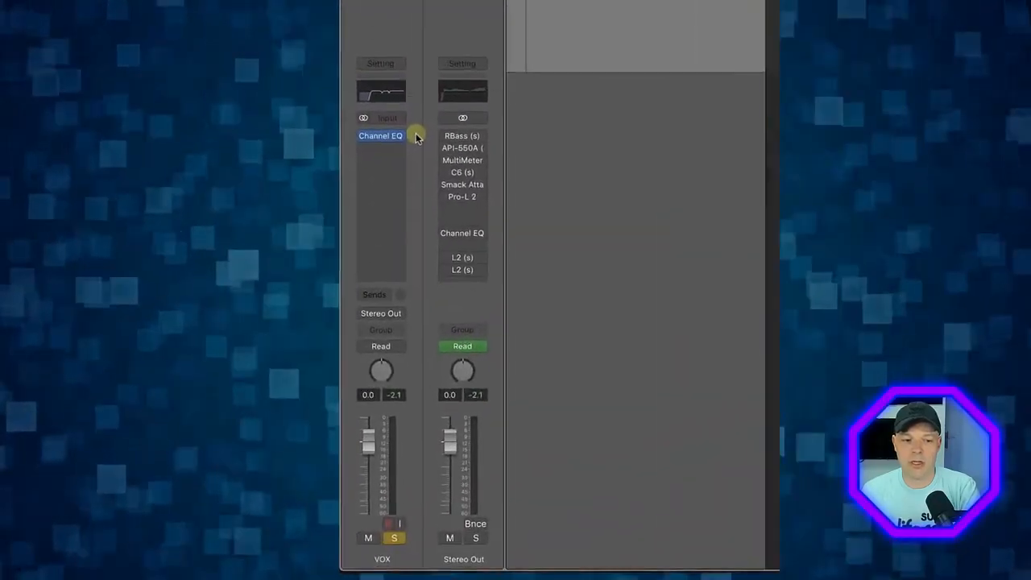
Insert a stereo Compressor below the Channel EQ on the VOX channel
{"action": "left_click", "coordinate": [403, 150]}
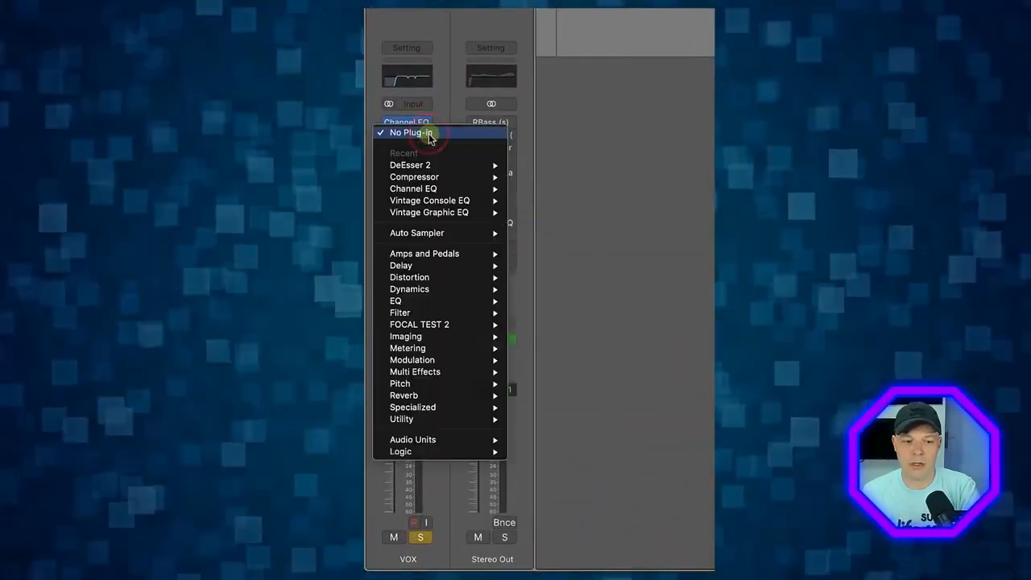
{"action": "mouse_move", "coordinate": [427, 289]}
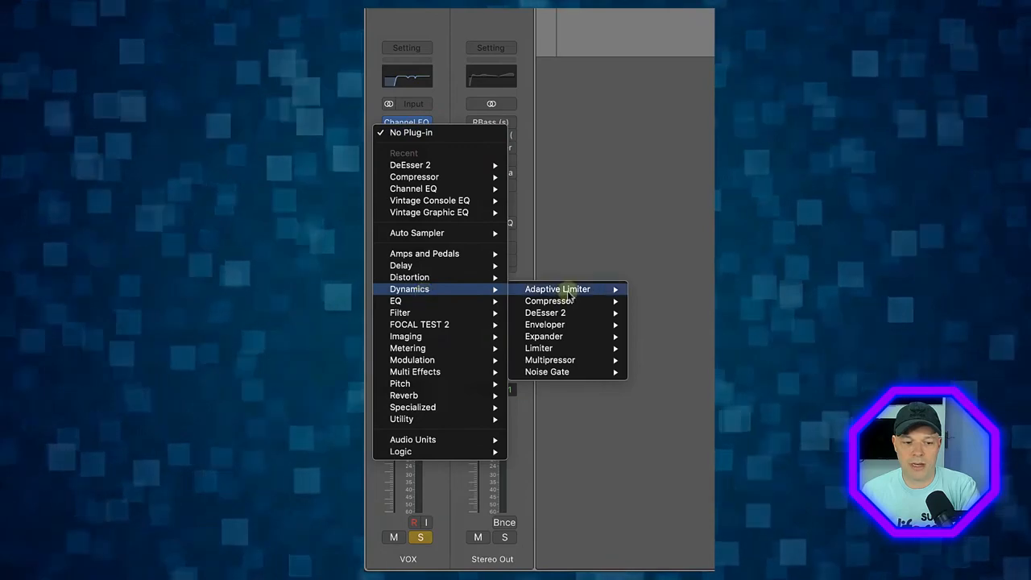
{"action": "mouse_move", "coordinate": [573, 300]}
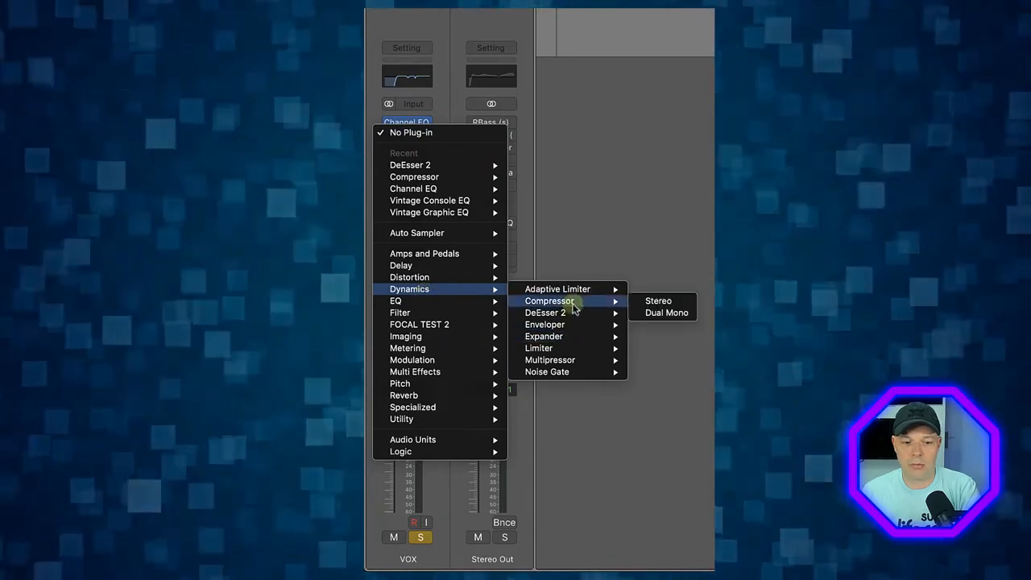
{"action": "left_click", "coordinate": [659, 301]}
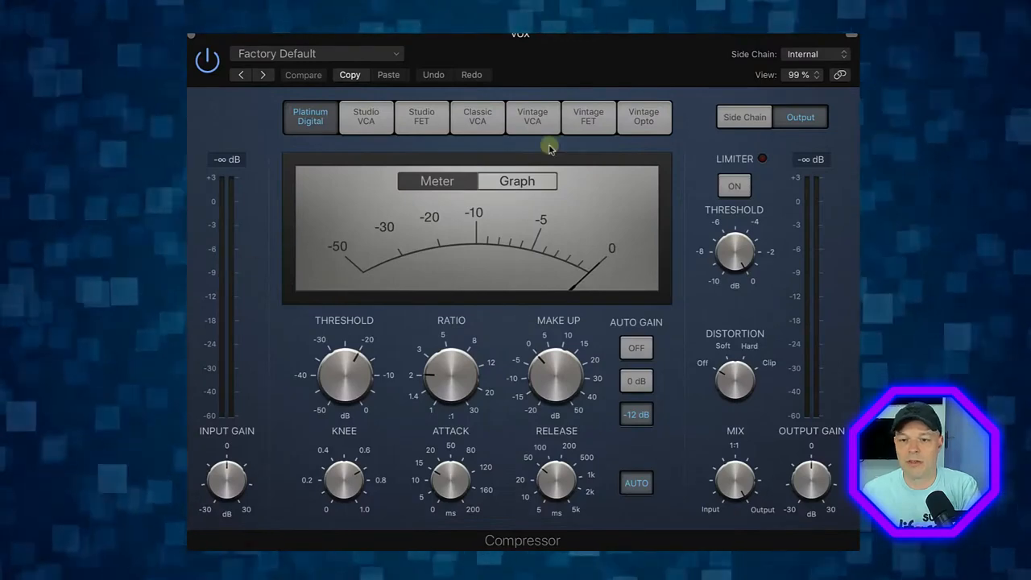
Switch the Compressor to the Vintage Opto model with Auto Gain off and a ratio of 4.1:1
{"action": "left_click", "coordinate": [644, 117]}
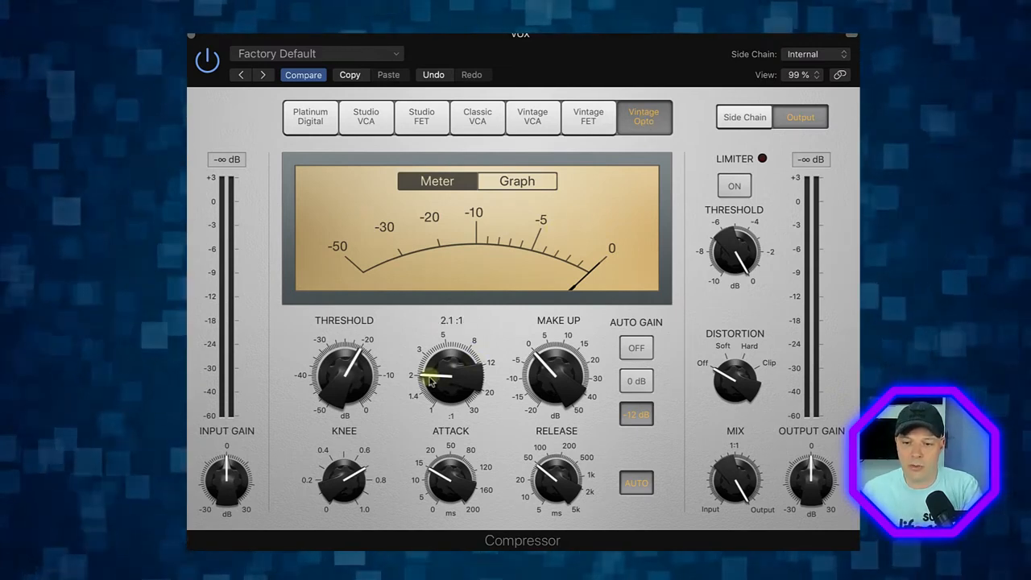
{"action": "left_click", "coordinate": [635, 348]}
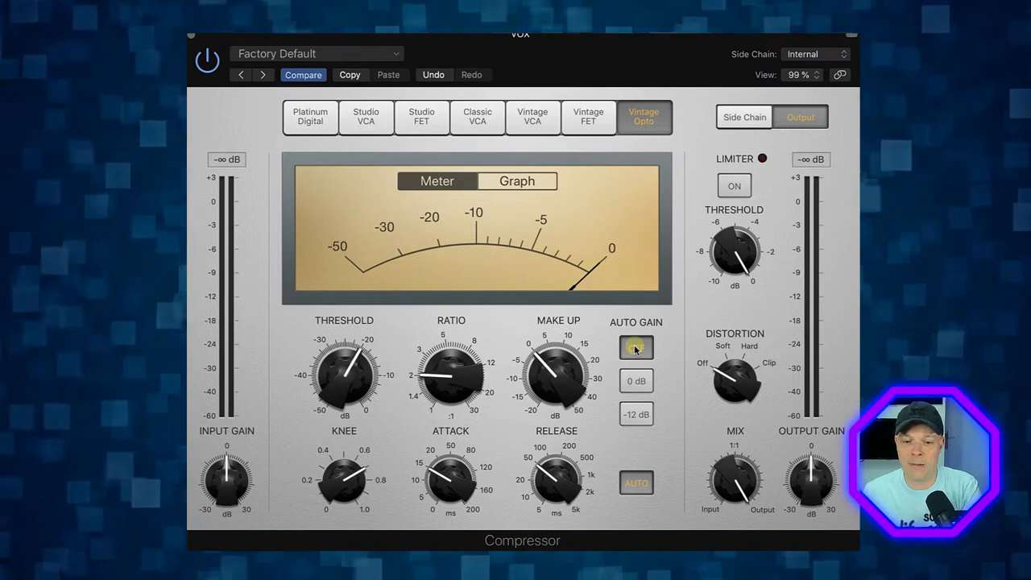
{"action": "left_click_drag", "start_coordinate": [426, 376], "coordinate": [433, 341]}
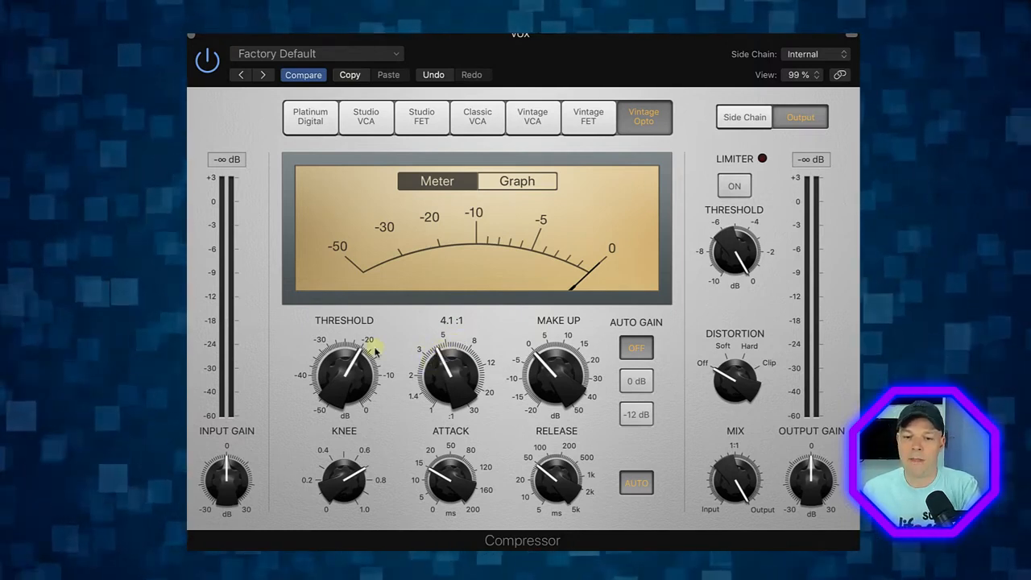
Set the Compressor threshold to about -25 dB while the vocal plays, and toggle the automatic release
{"action": "mouse_move", "coordinate": [344, 365]}
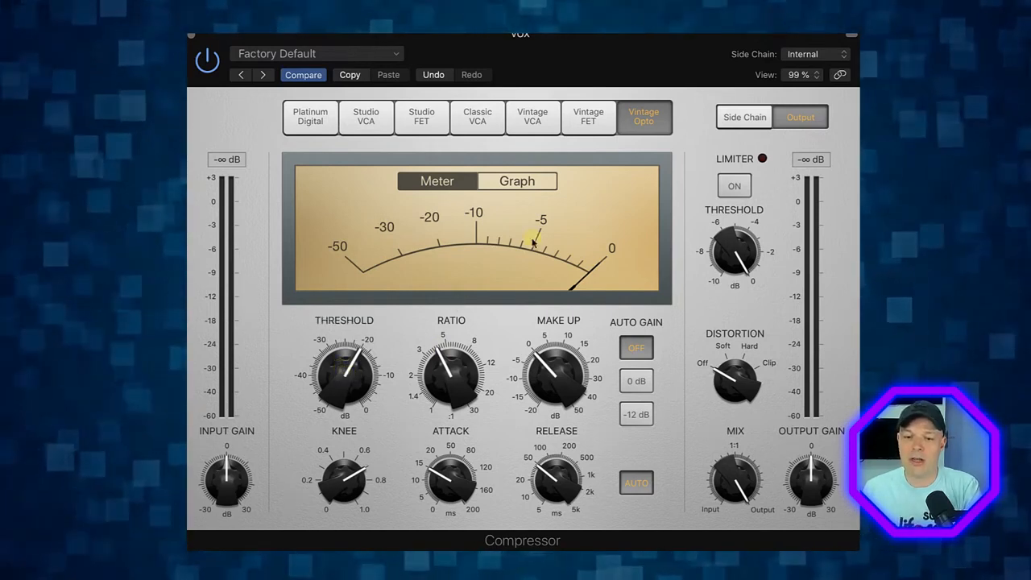
{"action": "key", "text": "space"}
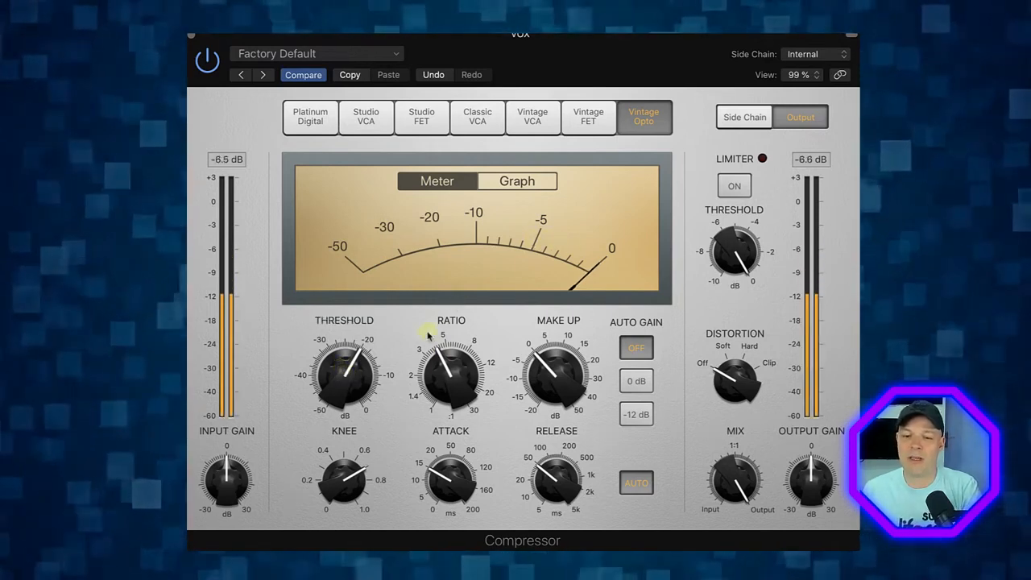
{"action": "left_click_drag", "start_coordinate": [343, 372], "coordinate": [343, 403]}
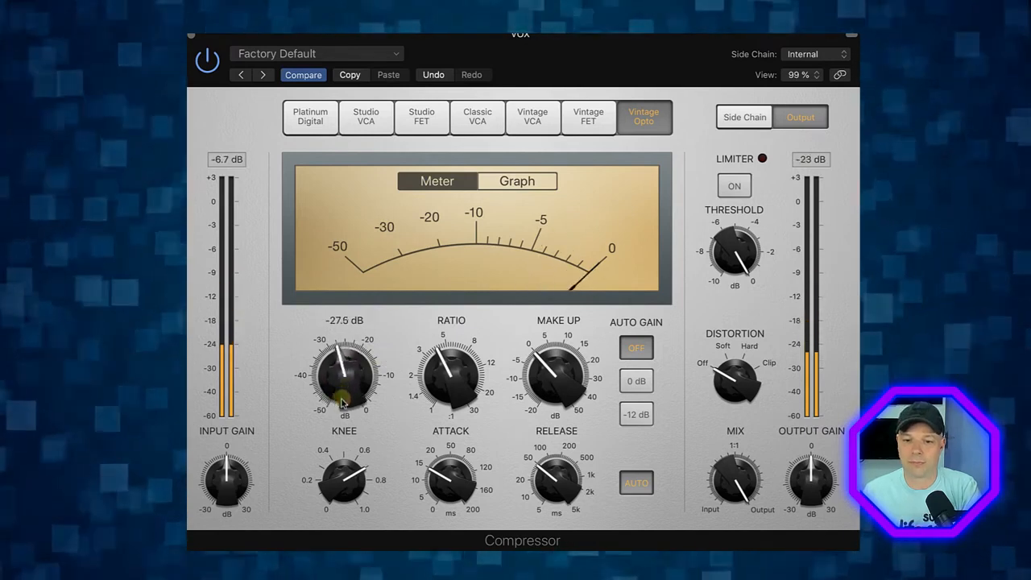
{"action": "left_click_drag", "start_coordinate": [346, 374], "coordinate": [347, 365]}
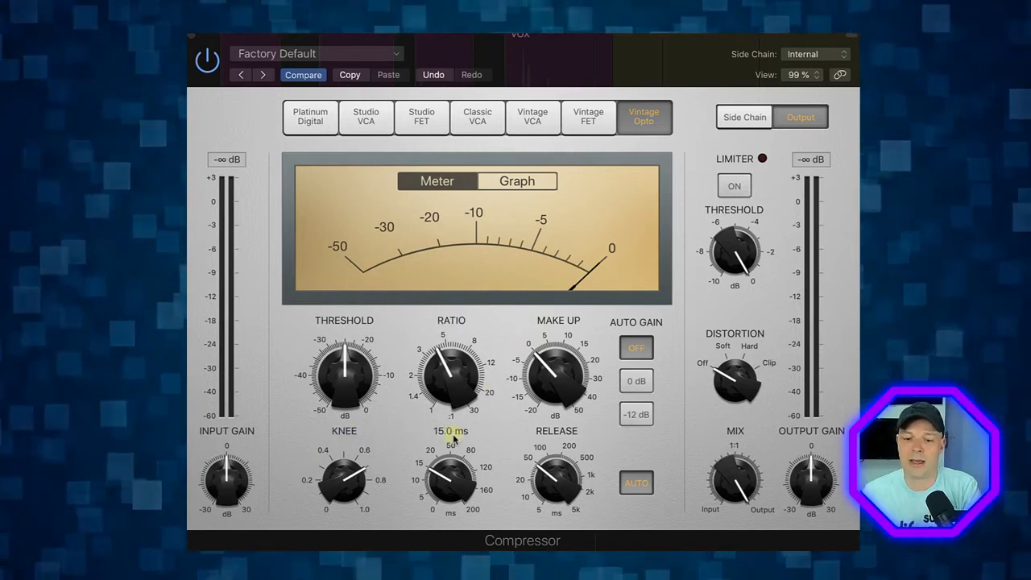
{"action": "left_click", "coordinate": [636, 485]}
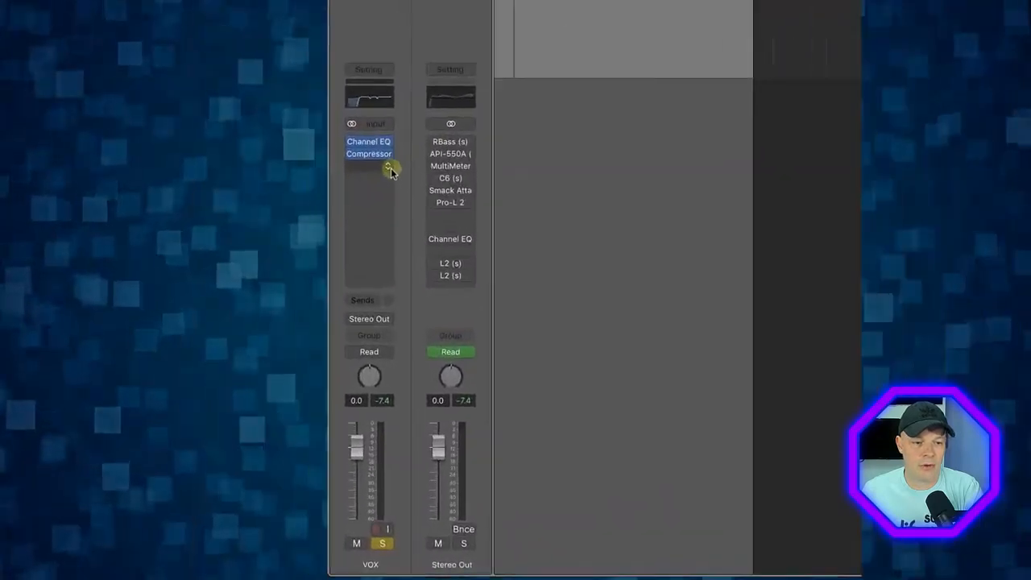
Insert DeEsser 2 below the Compressor on the VOX channel
{"action": "left_click", "coordinate": [434, 149]}
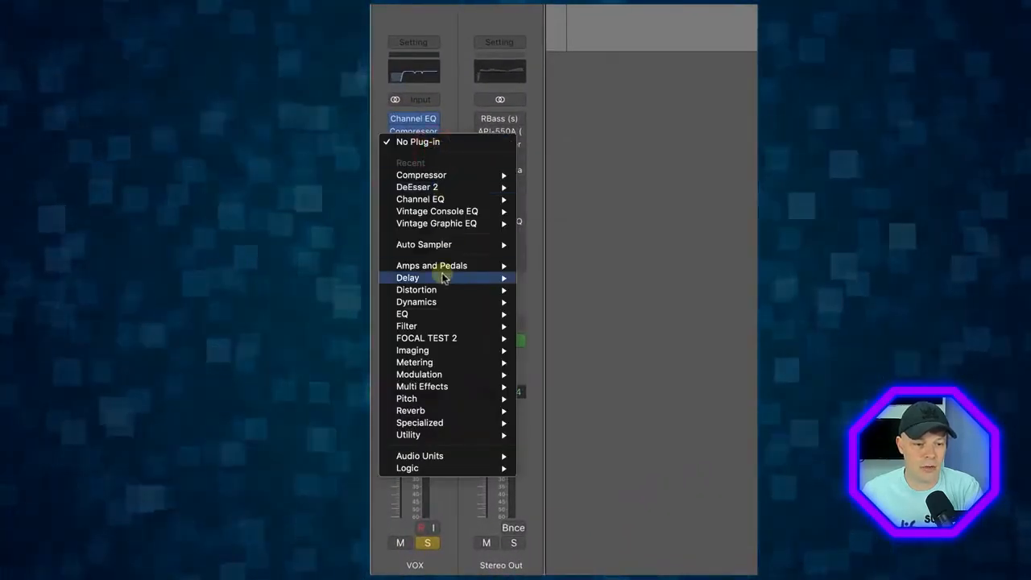
{"action": "mouse_move", "coordinate": [439, 302]}
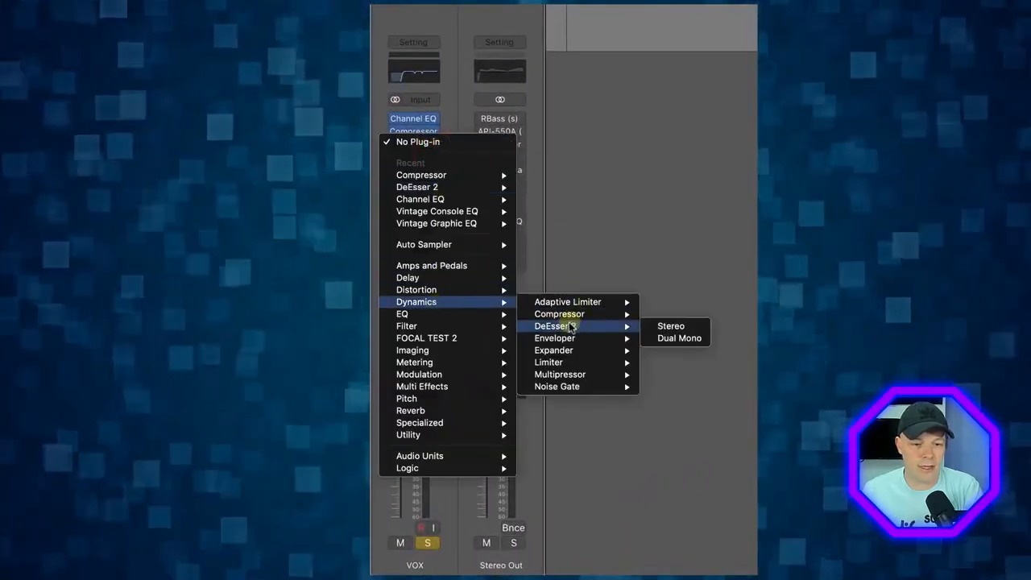
{"action": "key", "text": "Escape"}
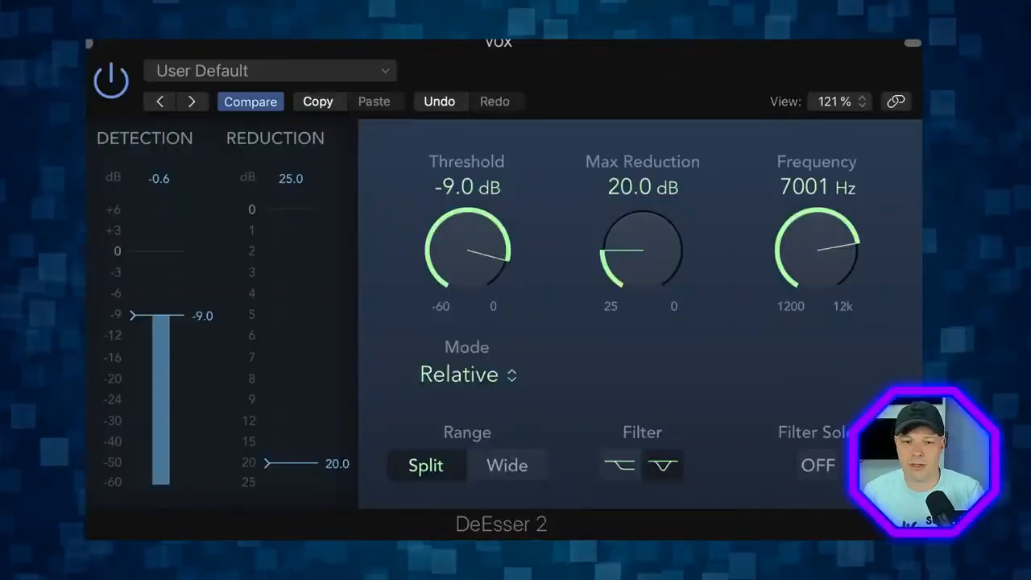
Set the DeEsser's Max Reduction to 0 dB and tune its frequency to 7563 Hz with Filter Solo on
{"action": "left_click", "coordinate": [111, 82]}
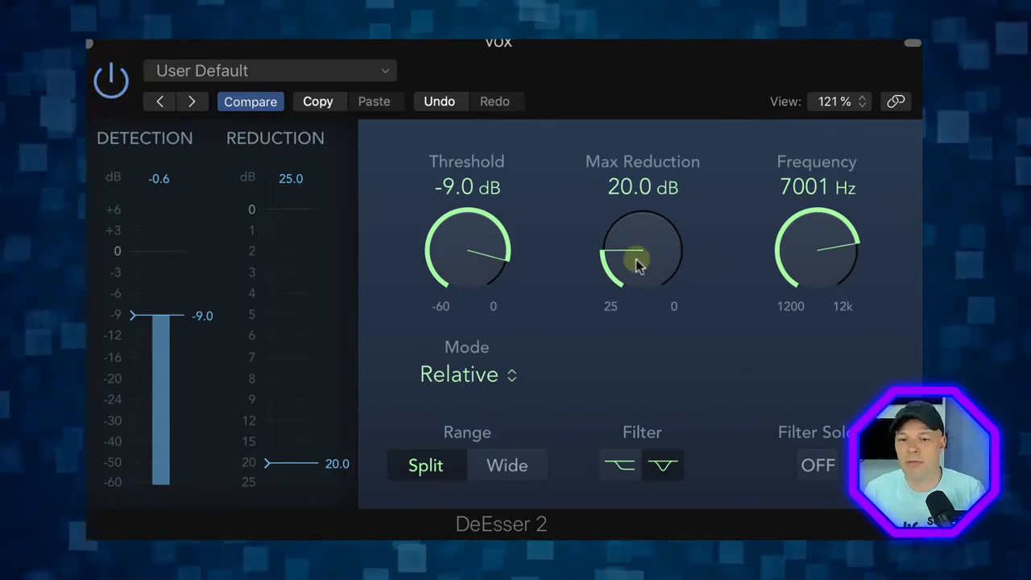
{"action": "left_click_drag", "start_coordinate": [637, 264], "coordinate": [640, 246]}
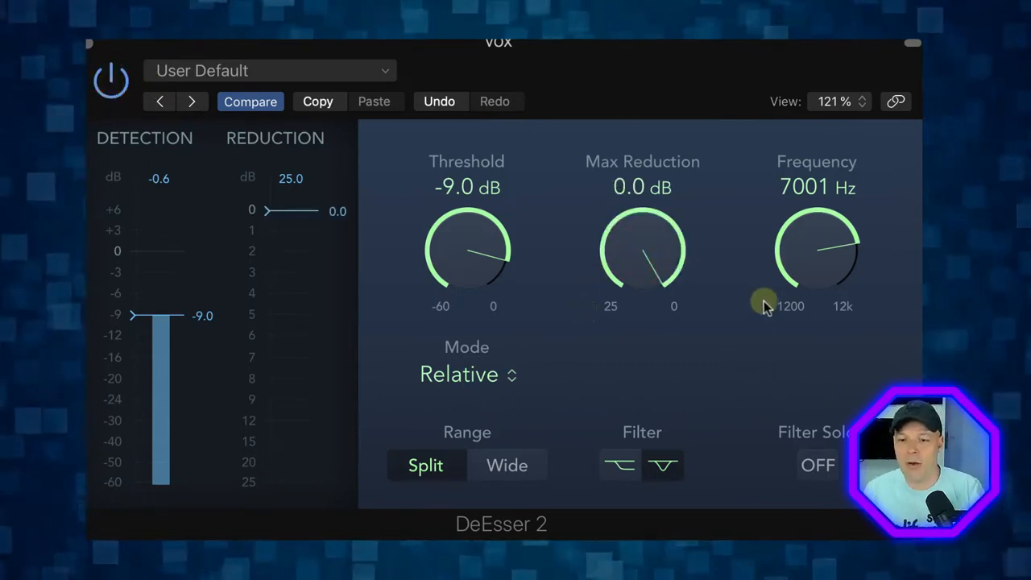
{"action": "left_click", "coordinate": [823, 467]}
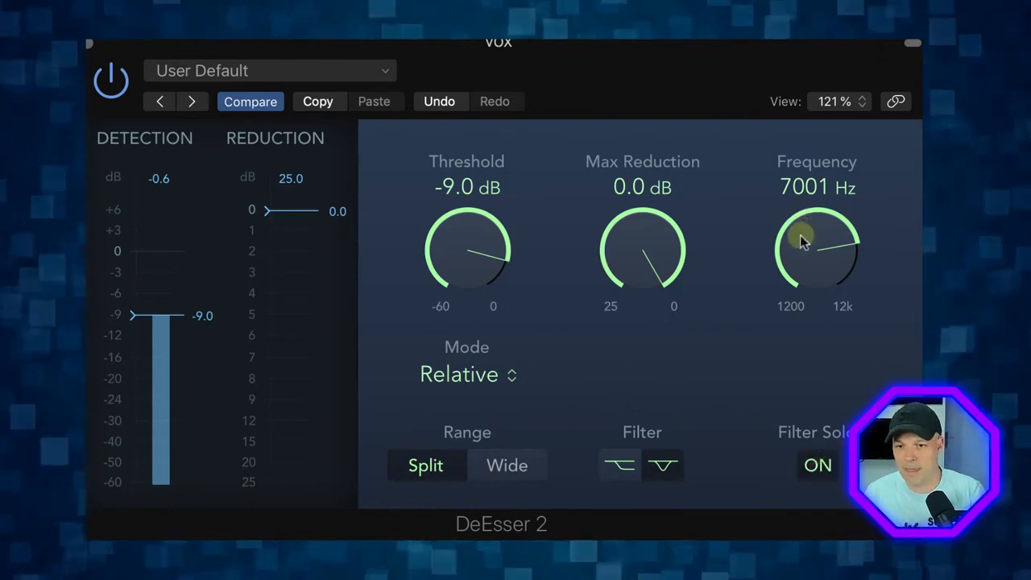
{"action": "mouse_move", "coordinate": [802, 234]}
{"action": "left_mouse_down"}
{"action": "mouse_move", "coordinate": [811, 231]}
{"action": "mouse_move", "coordinate": [810, 266]}
{"action": "mouse_move", "coordinate": [812, 229]}
{"action": "left_mouse_up"}
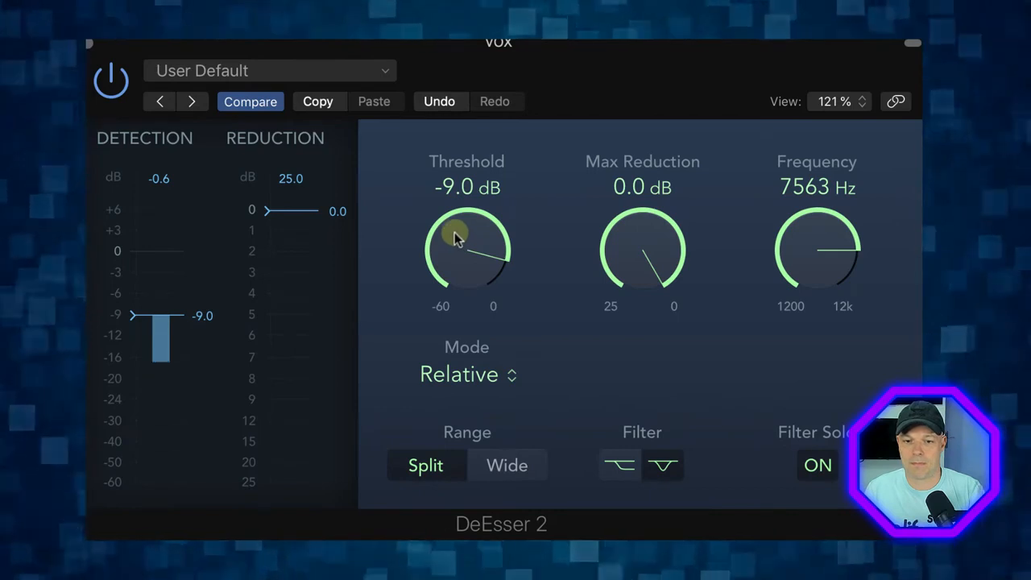
Adjust the DeEsser threshold to -6.5 dB against the detection level and turn Filter Solo off
{"action": "left_click_drag", "start_coordinate": [455, 238], "coordinate": [462, 392]}
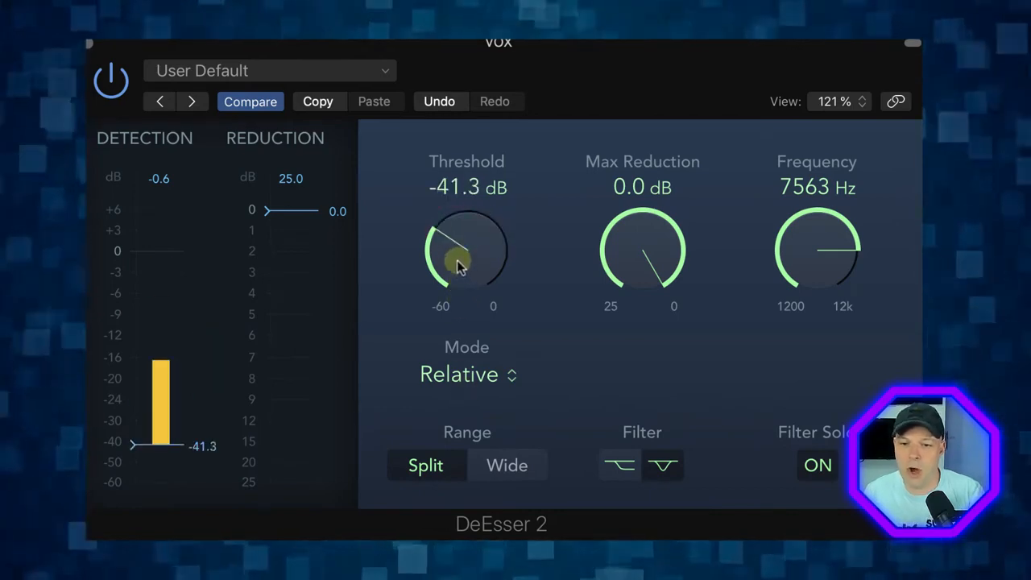
{"action": "left_click_drag", "start_coordinate": [460, 260], "coordinate": [495, 133]}
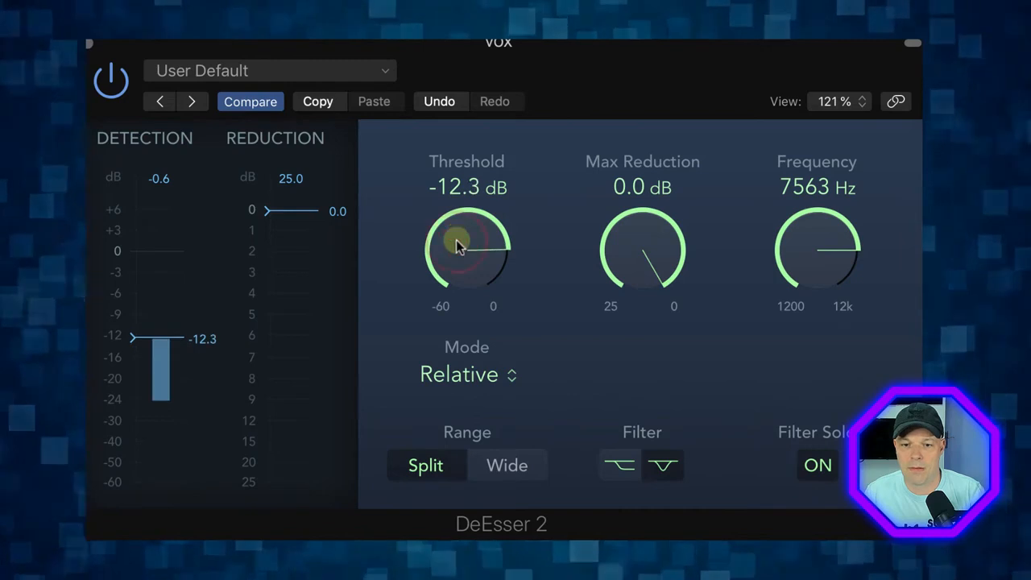
{"action": "mouse_move", "coordinate": [453, 254]}
{"action": "left_mouse_down"}
{"action": "mouse_move", "coordinate": [458, 233]}
{"action": "mouse_move", "coordinate": [459, 241]}
{"action": "left_mouse_up"}
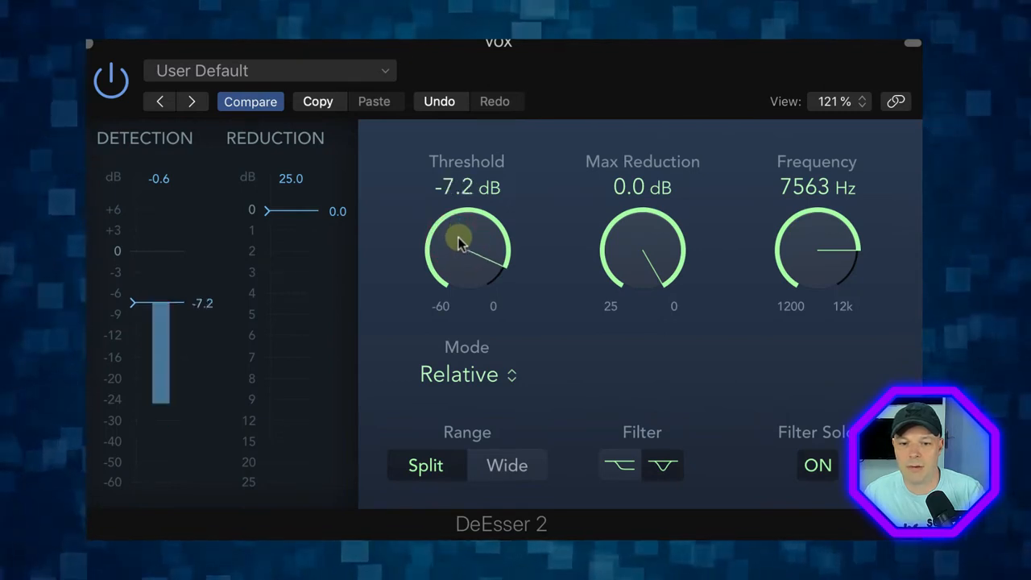
{"action": "left_click_drag", "start_coordinate": [457, 245], "coordinate": [458, 239]}
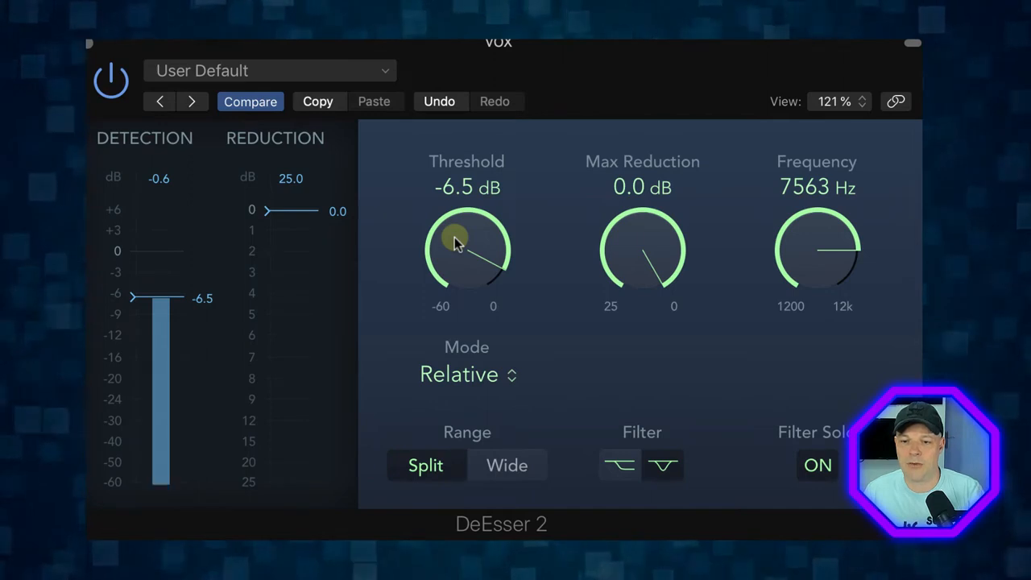
{"action": "left_click", "coordinate": [819, 468]}
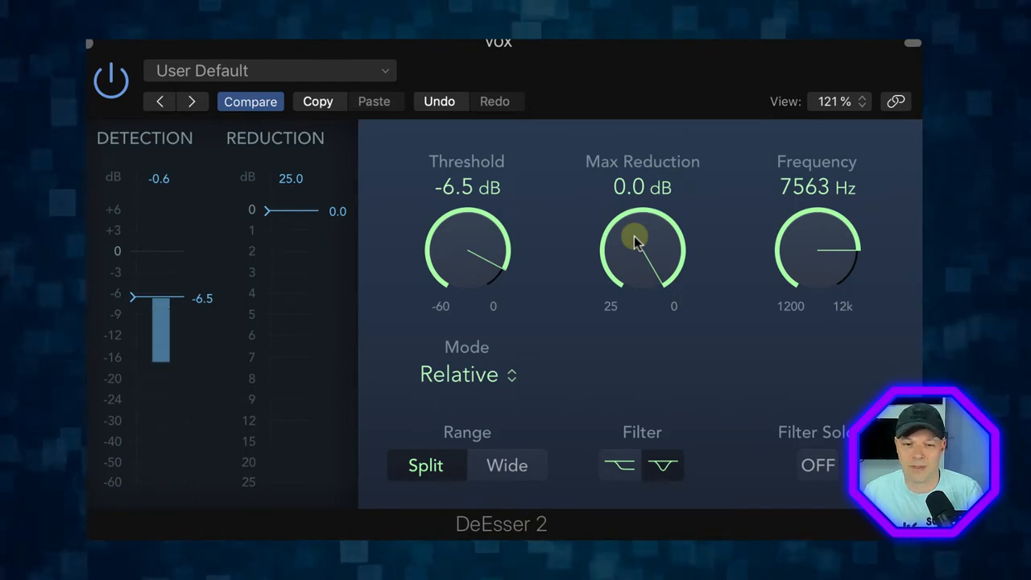
Set the DeEsser's Max Reduction to 5.5 dB, compare the vocal with the plug-in bypassed and active, and fine-tune the reduction
{"action": "left_click_drag", "start_coordinate": [634, 240], "coordinate": [640, 568]}
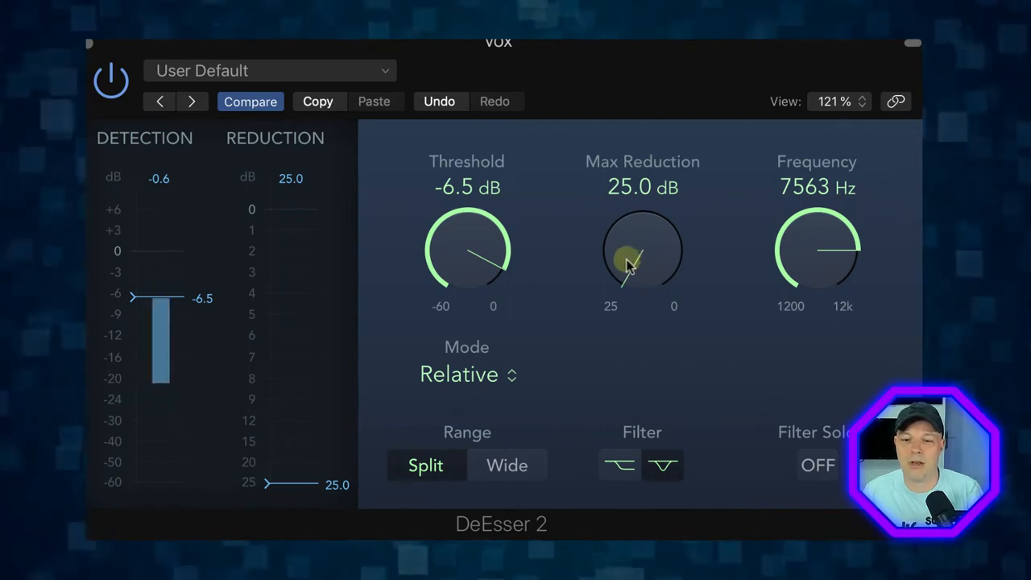
{"action": "mouse_move", "coordinate": [629, 266]}
{"action": "left_mouse_down"}
{"action": "mouse_move", "coordinate": [633, 193]}
{"action": "mouse_move", "coordinate": [629, 238]}
{"action": "mouse_move", "coordinate": [624, 187]}
{"action": "mouse_move", "coordinate": [642, 235]}
{"action": "mouse_move", "coordinate": [645, 224]}
{"action": "left_mouse_up"}
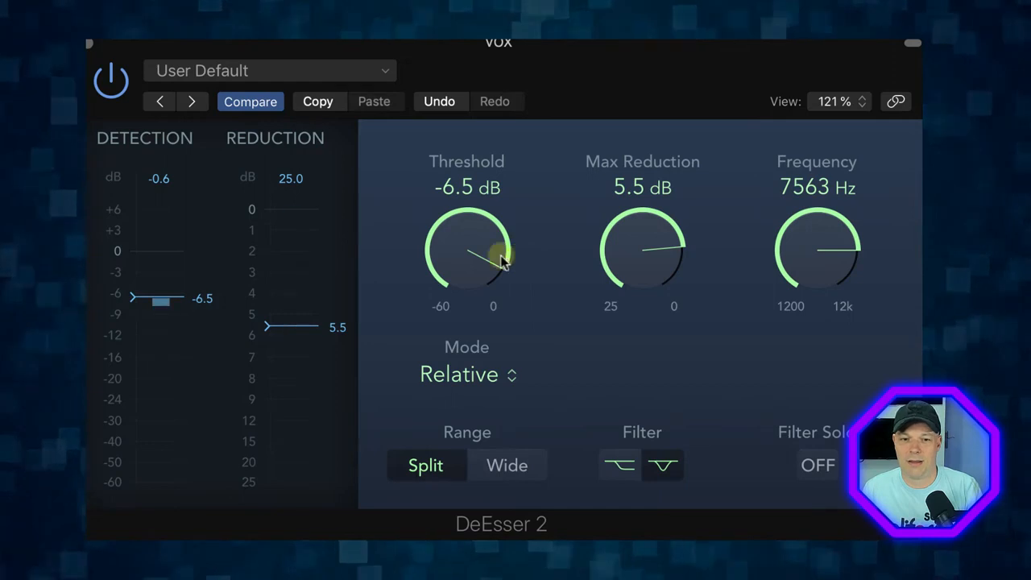
{"action": "left_click", "coordinate": [111, 80]}
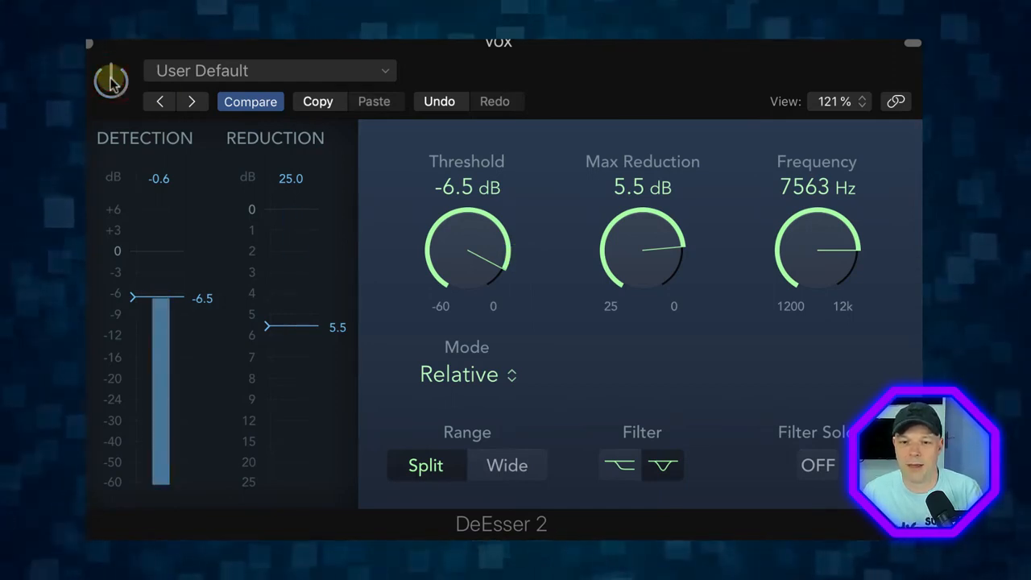
{"action": "left_click", "coordinate": [111, 80]}
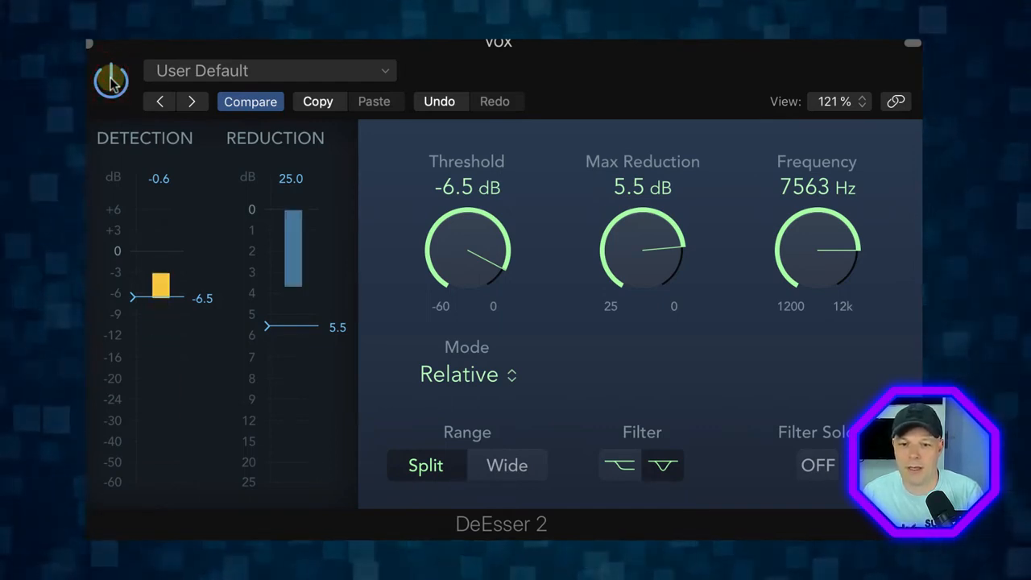
{"action": "left_click_drag", "start_coordinate": [649, 228], "coordinate": [643, 232]}
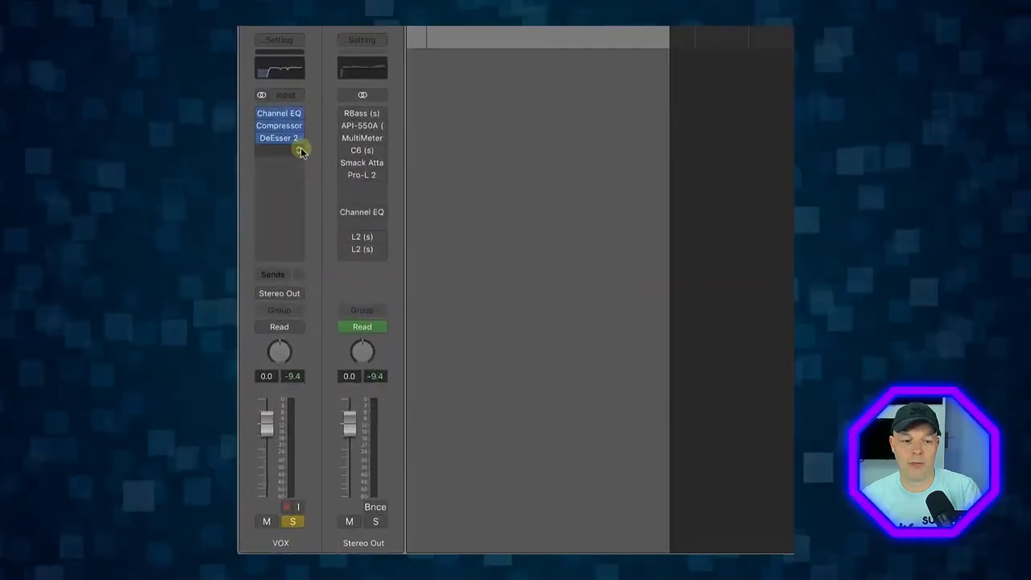
Insert an EQ from the Vintage EQ Collection below DeEsser 2 on the VOX channel
{"action": "left_click", "coordinate": [299, 150]}
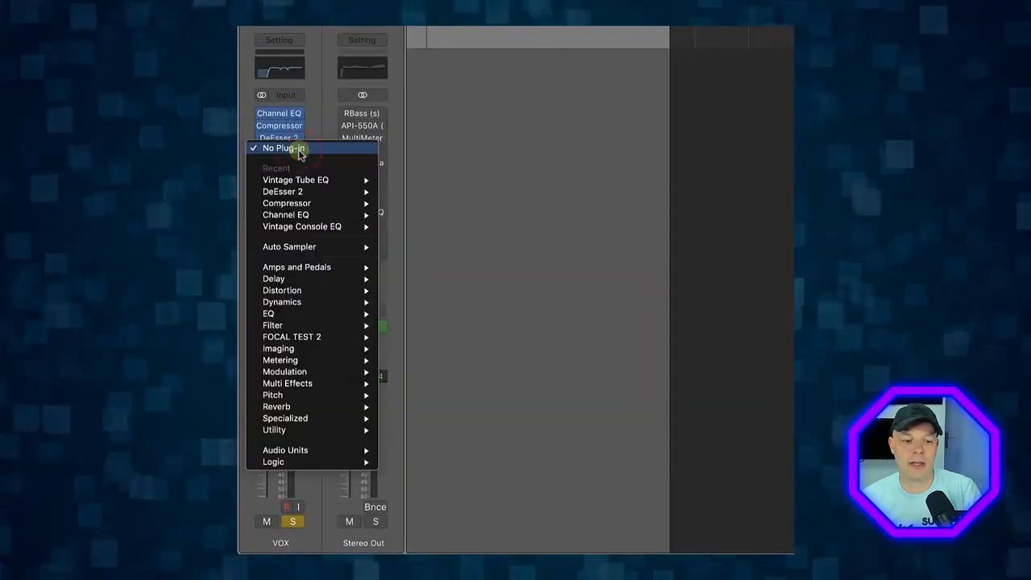
{"action": "mouse_move", "coordinate": [300, 314]}
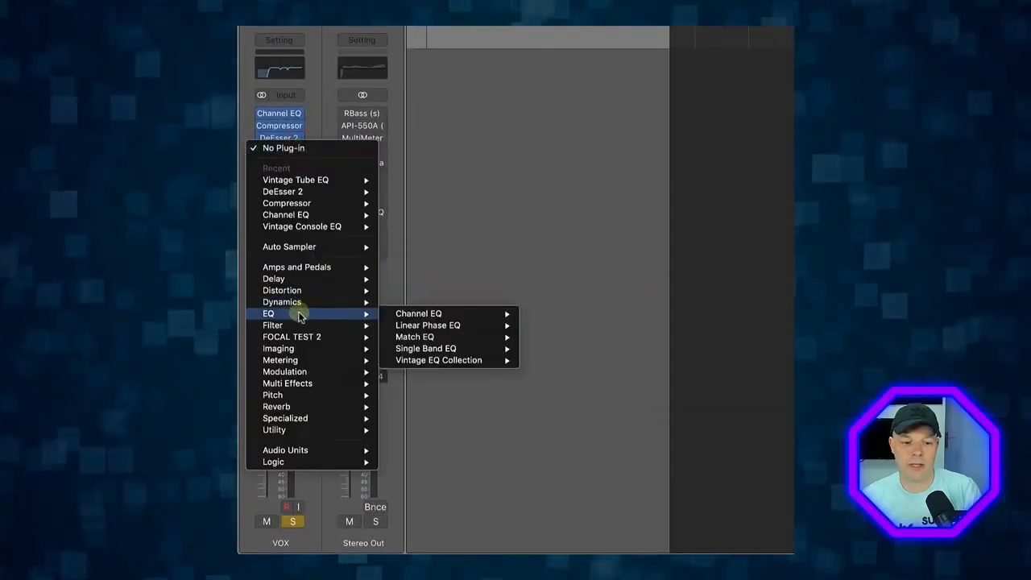
{"action": "mouse_move", "coordinate": [449, 363]}
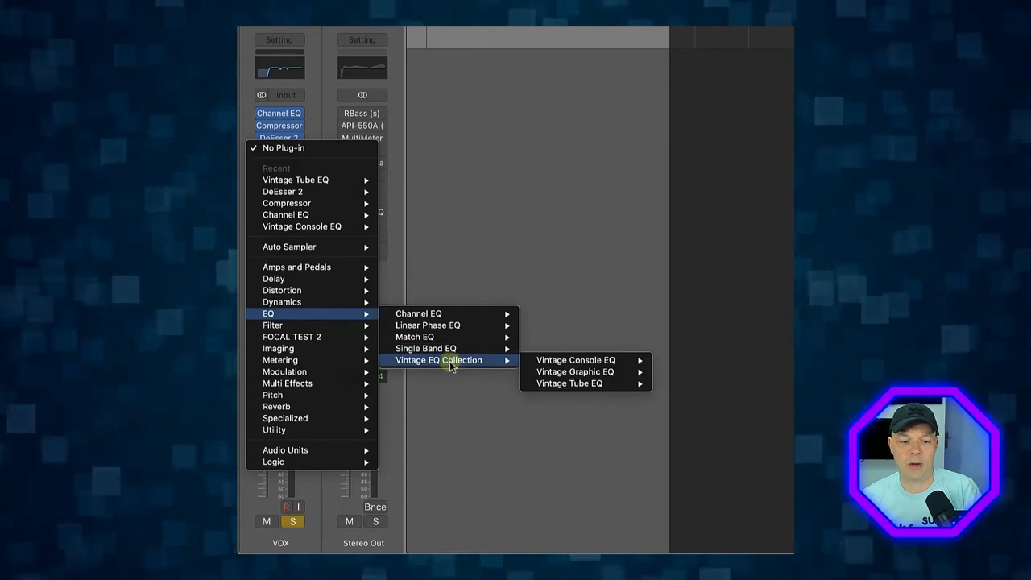